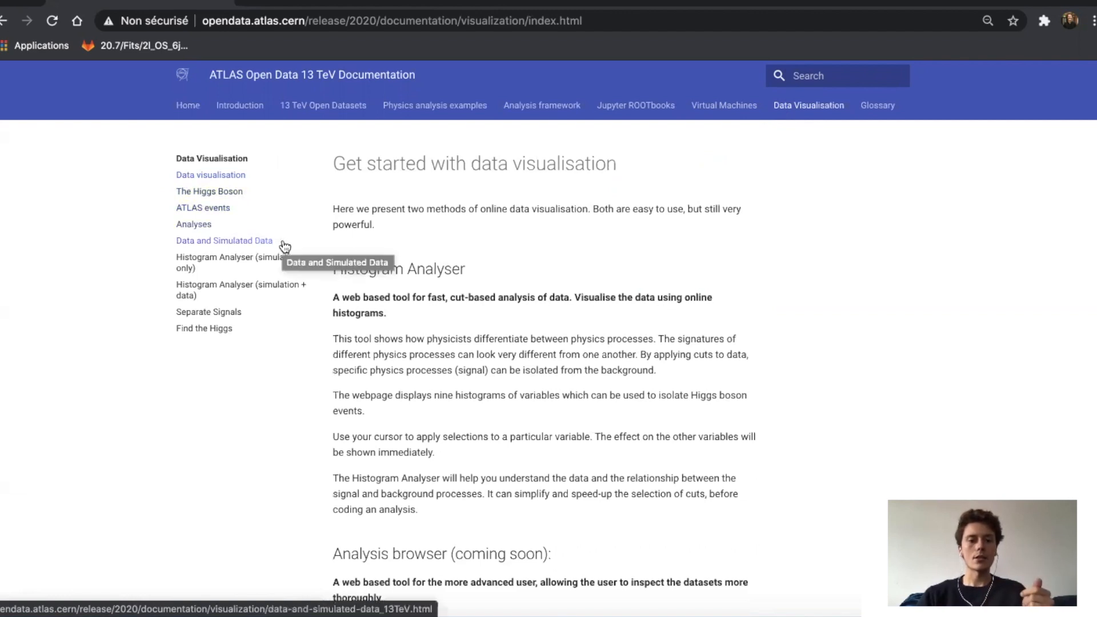
# Open the simulation-only Histogram Analyser page and bring its nine histograms into view.
pyautogui.click(258, 262)
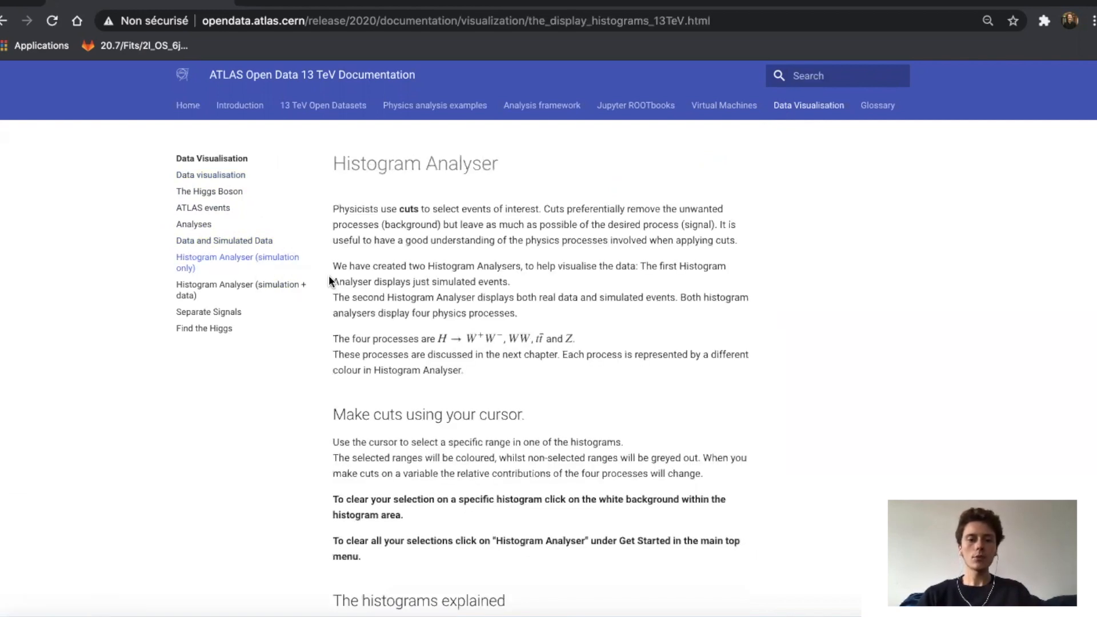
pyautogui.scroll(-1, 328, 275)
pyautogui.scroll(-2, 329, 280)
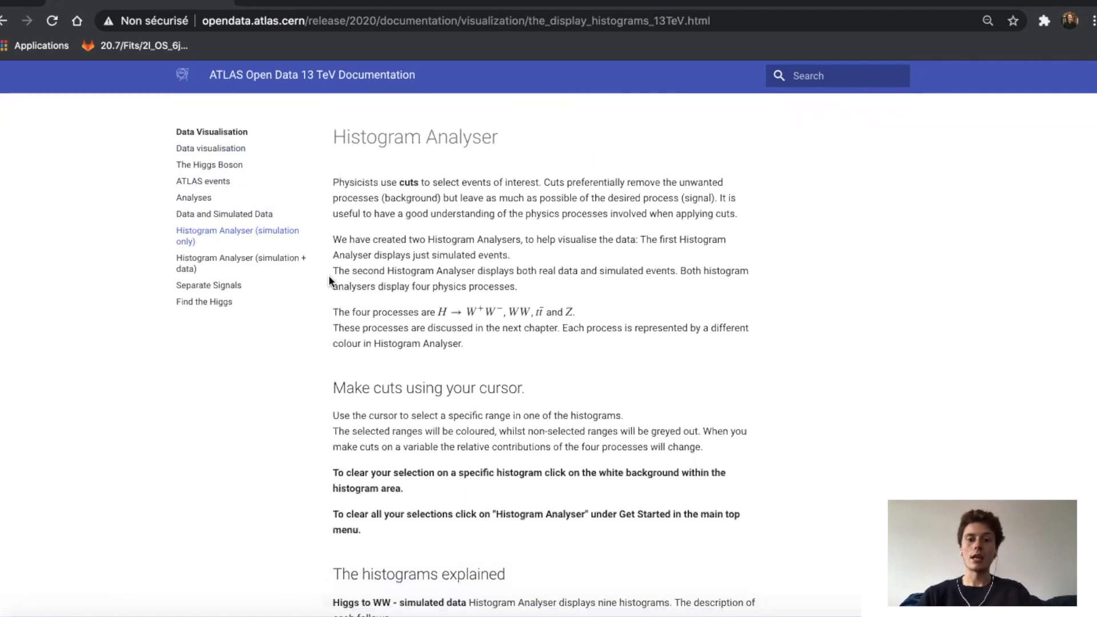
pyautogui.scroll(-1, 328, 275)
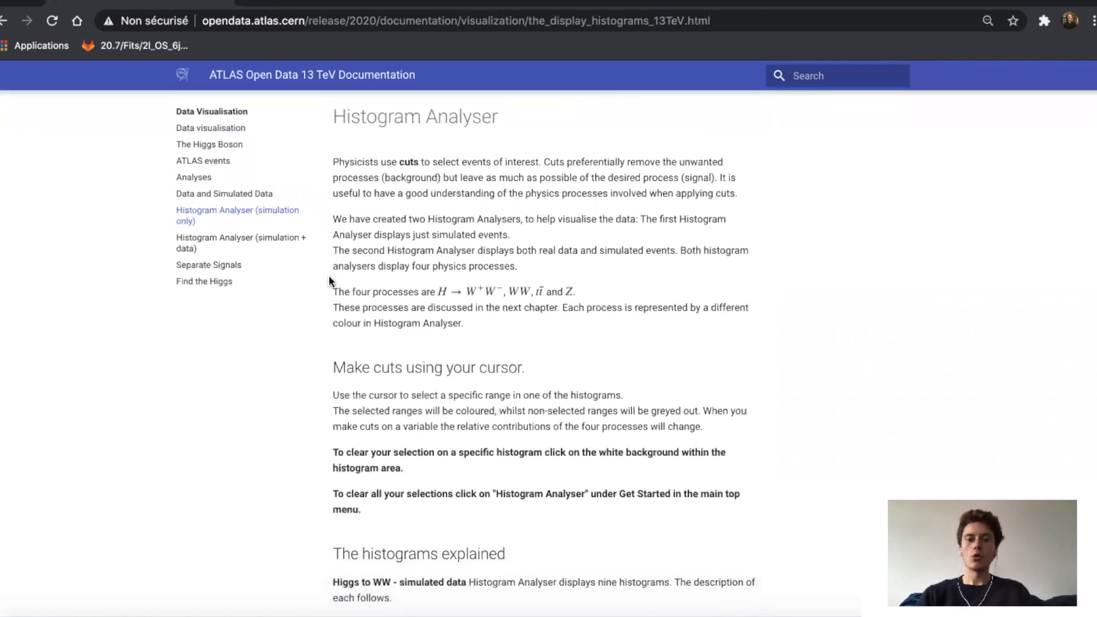
pyautogui.scroll(-3, 328, 276)
pyautogui.scroll(-10, 328, 276)
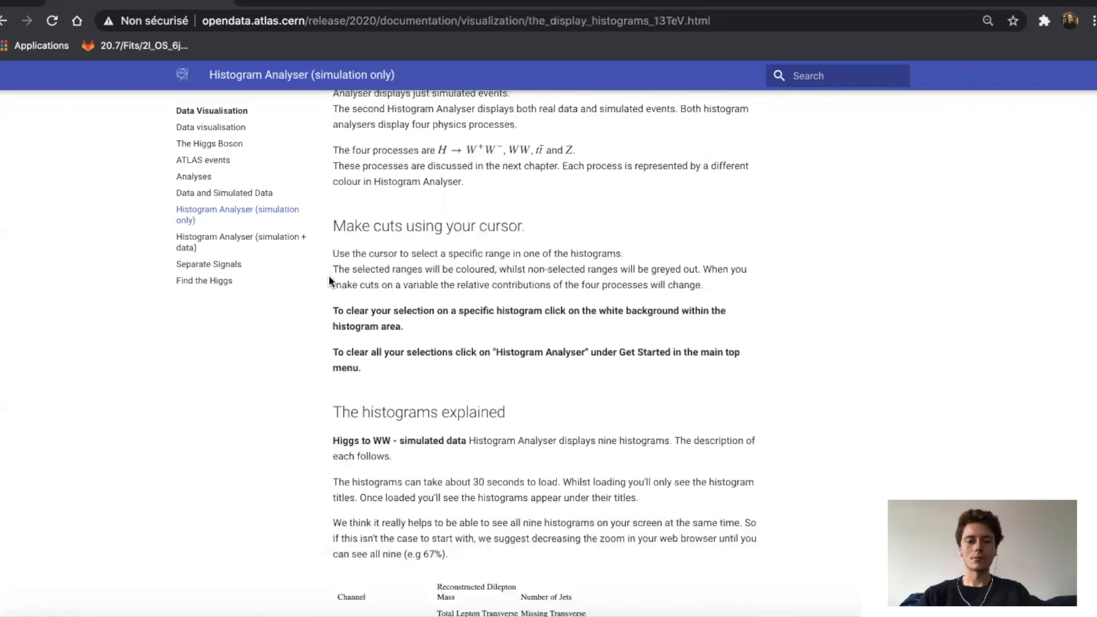
pyautogui.scroll(-6, 329, 278)
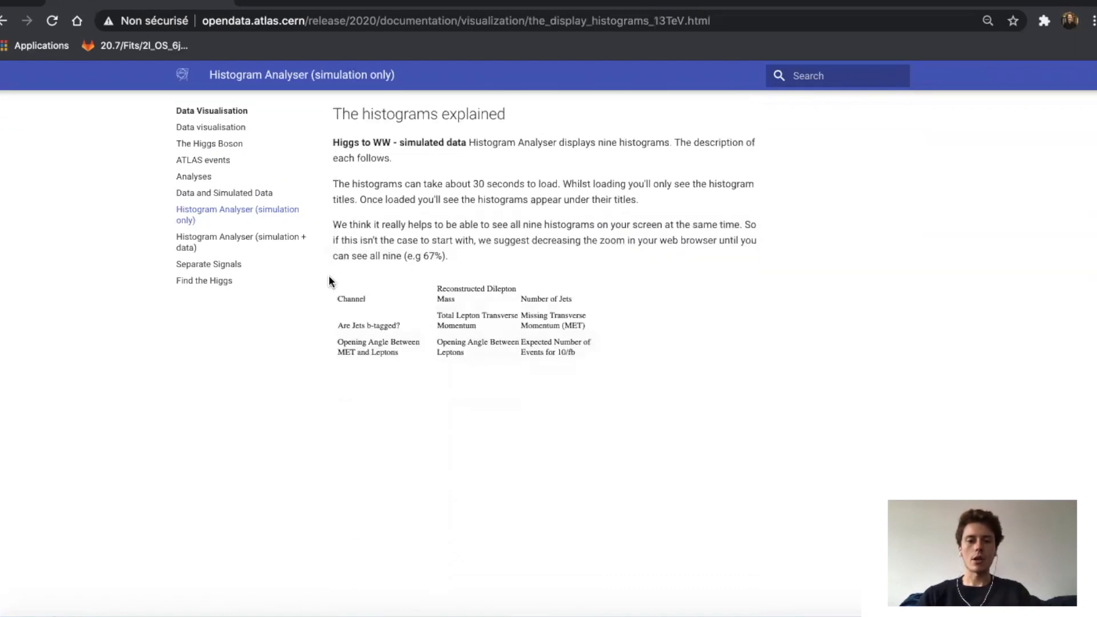
pyautogui.scroll(2, 329, 277)
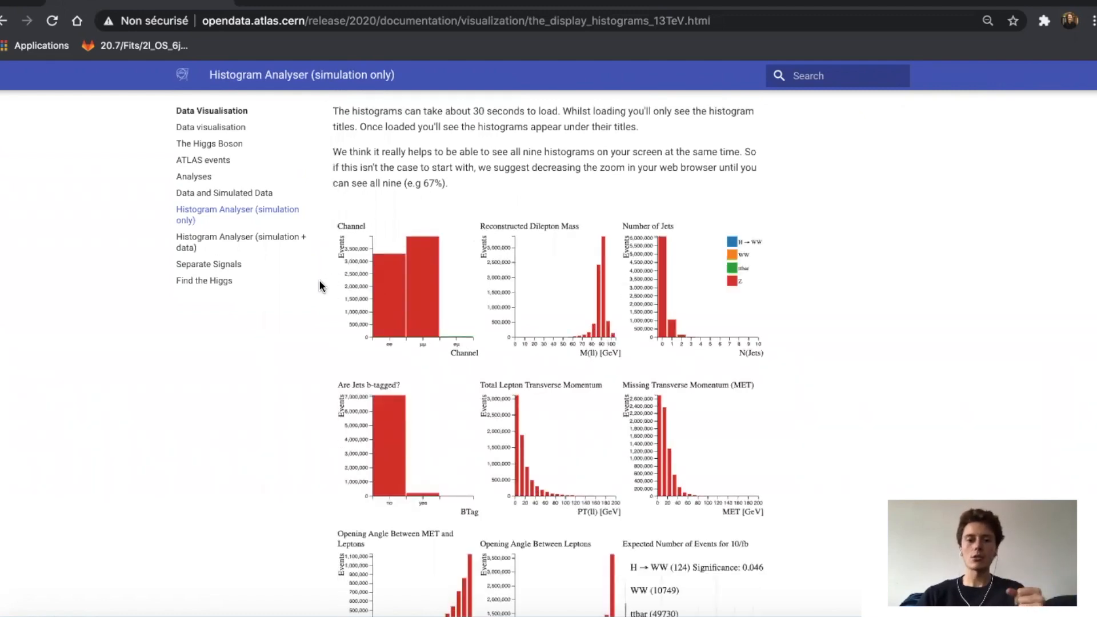
pyautogui.scroll(-3, 319, 281)
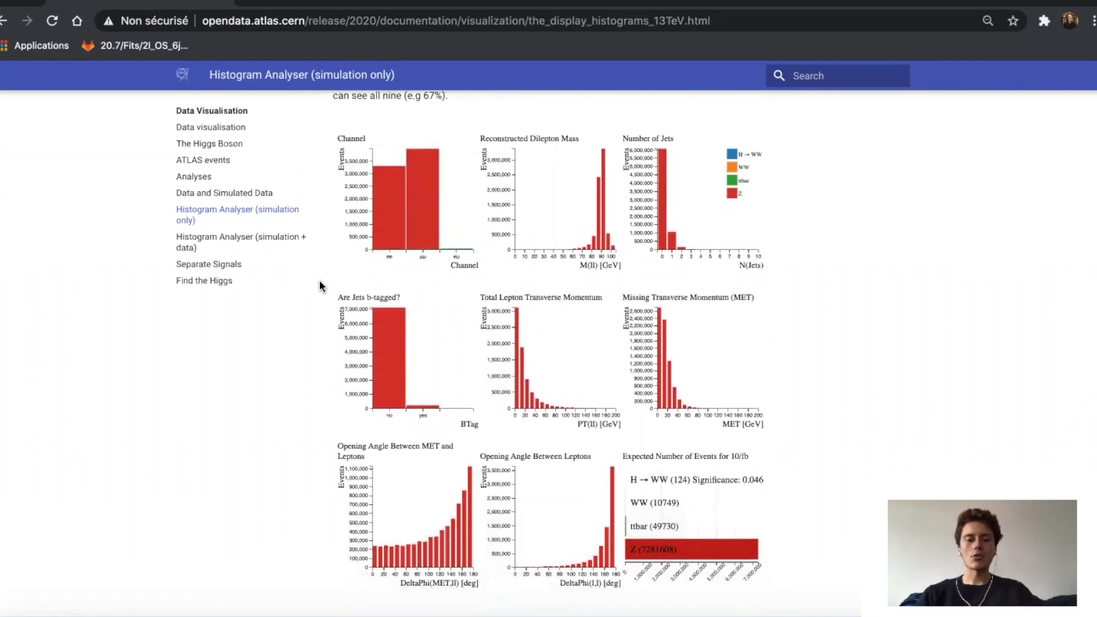
pyautogui.scroll(3, 318, 279)
pyautogui.scroll(-2, 319, 279)
pyautogui.scroll(-2, 319, 281)
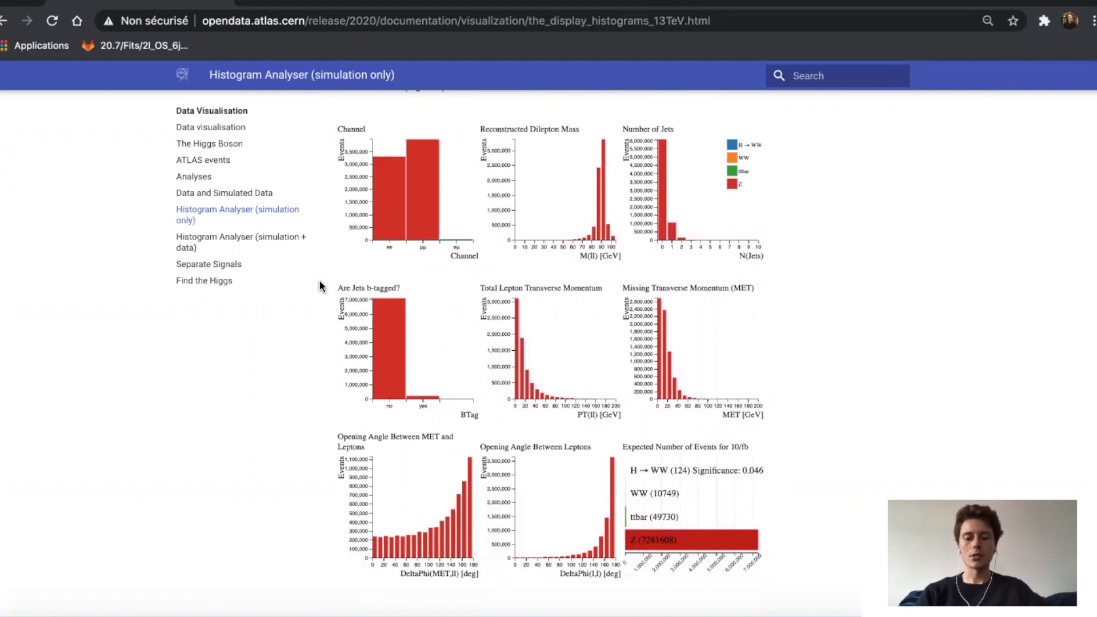
# Try different page zoom levels to fit all nine histograms on screen at once.
pyautogui.hotkey('ctrl', '-')
pyautogui.hotkey('ctrl', '-')
pyautogui.hotkey('ctrl', '-')
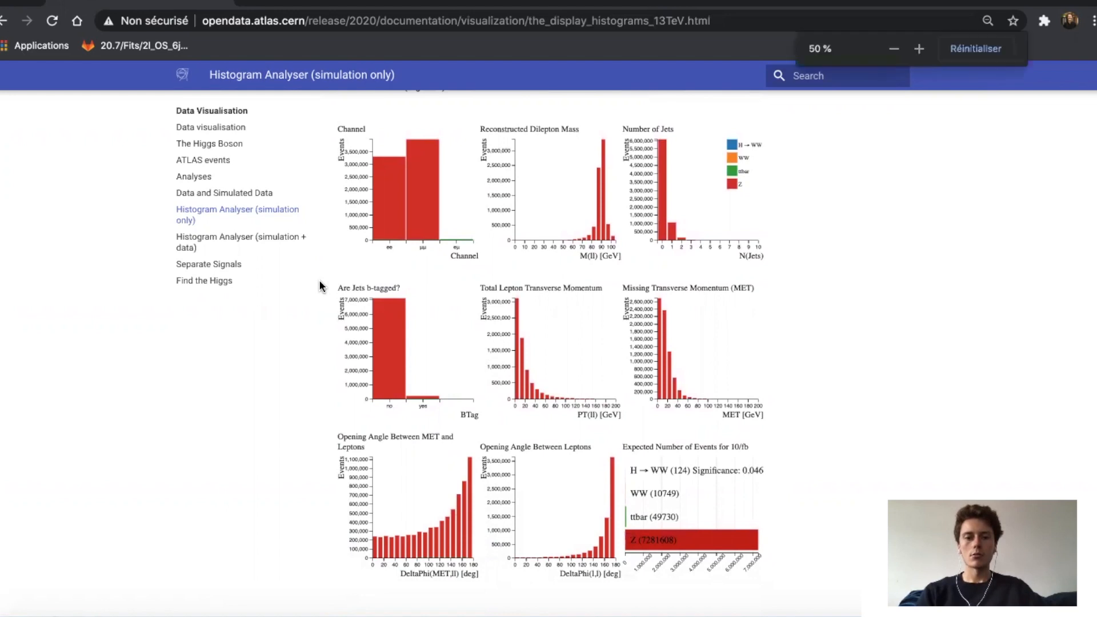
pyautogui.hotkey('ctrl', '+')
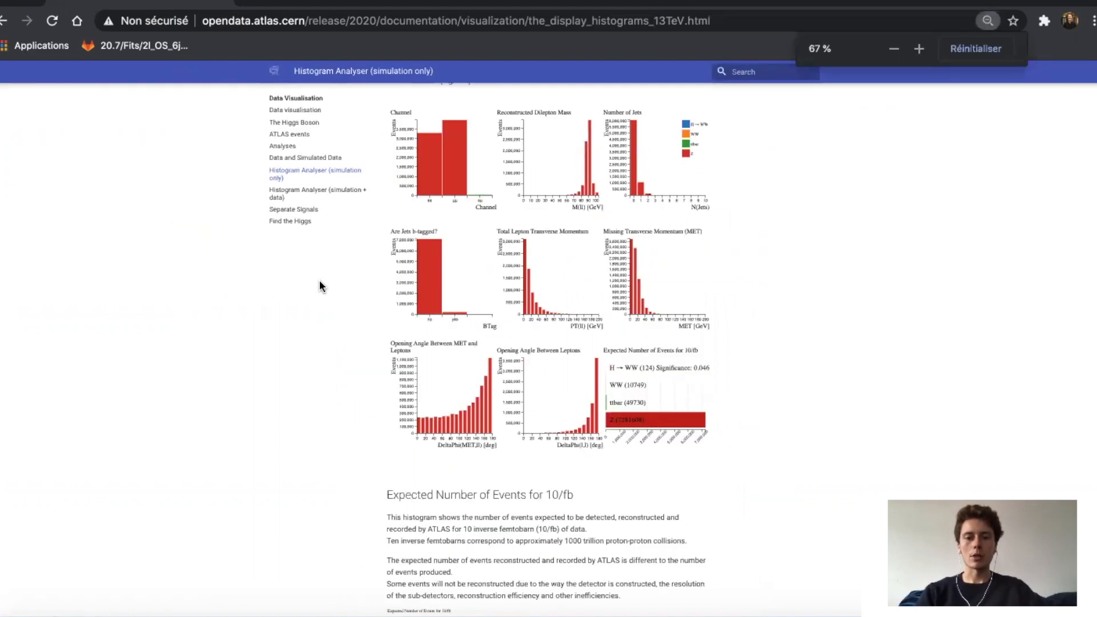
pyautogui.hotkey('ctrl', '+')
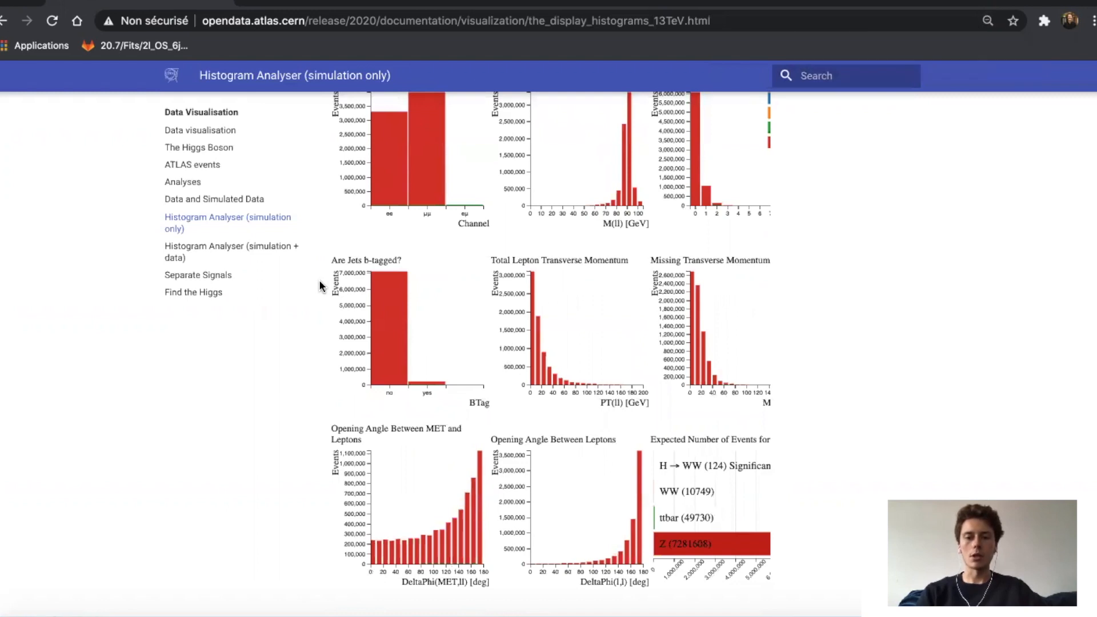
pyautogui.hotkey('ctrl', '-')
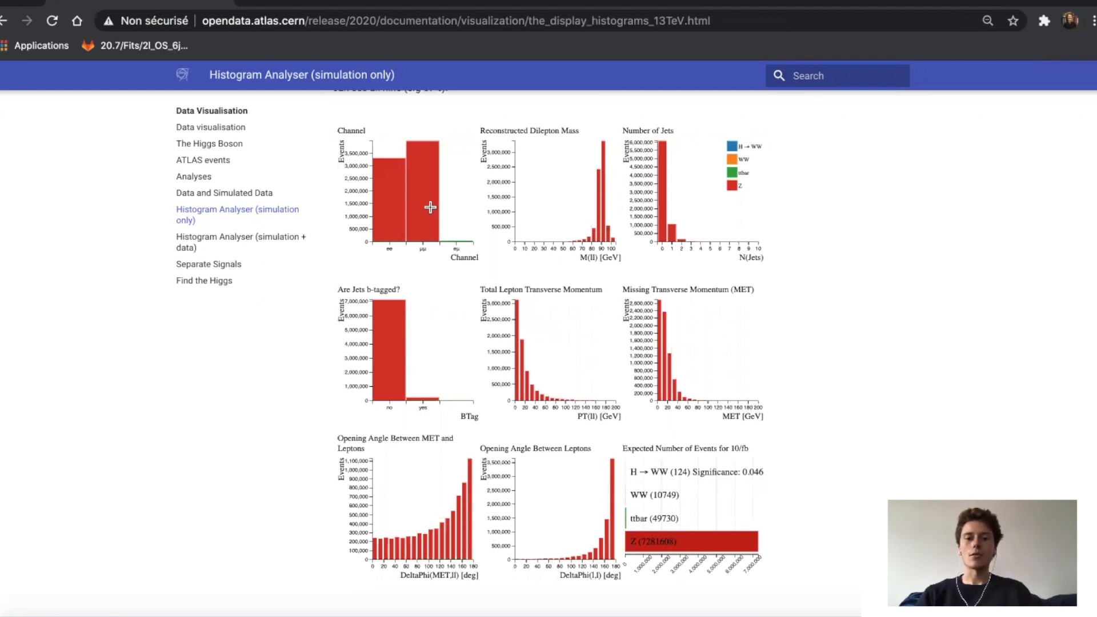
# Cut on the Channel histogram to keep only the electron-muon (eμ) events.
pyautogui.moveTo(443, 206)
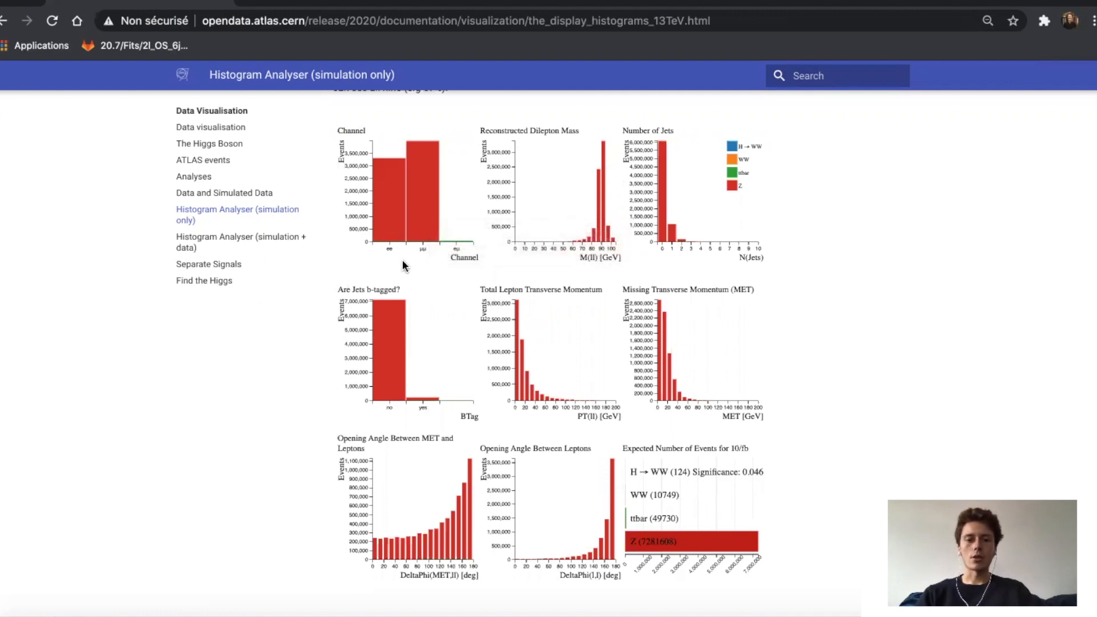
pyautogui.moveTo(421, 265)
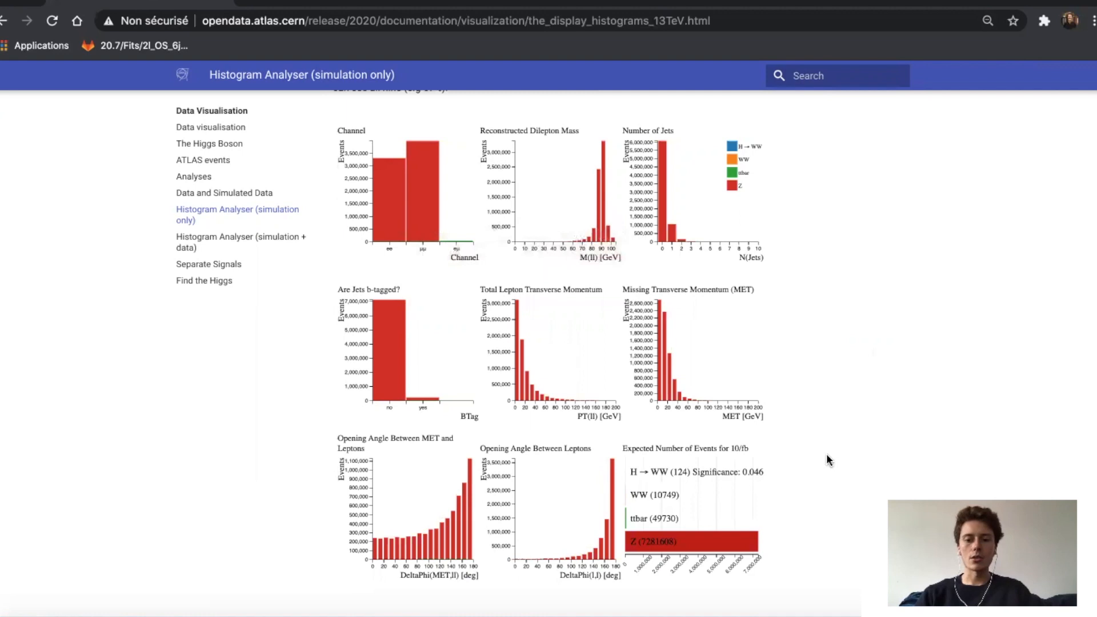
pyautogui.moveTo(700, 483)
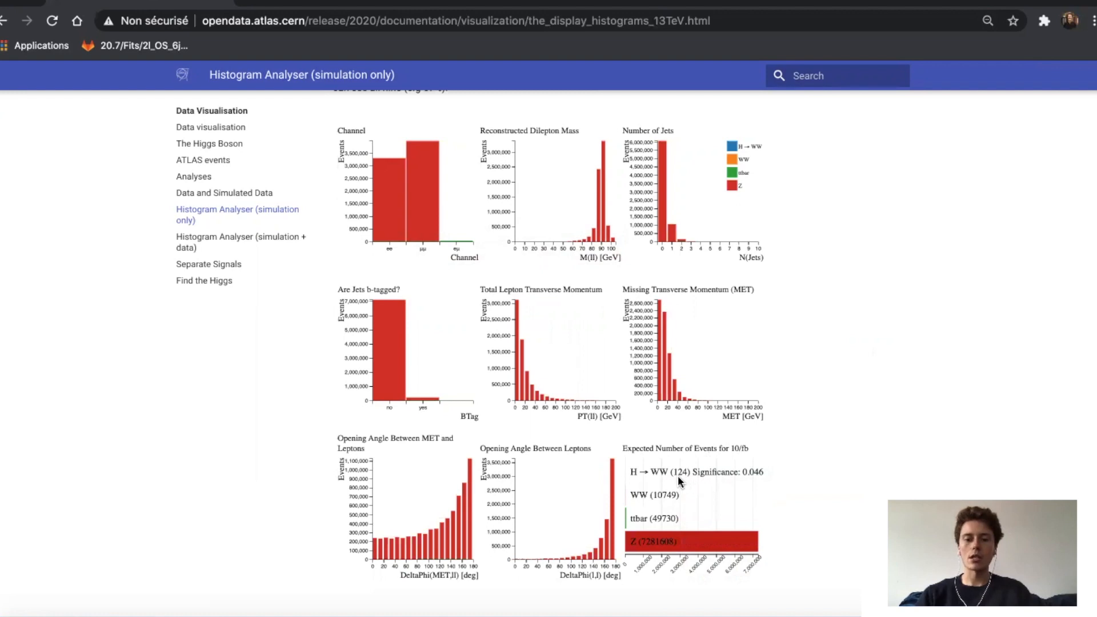
pyautogui.moveTo(679, 499)
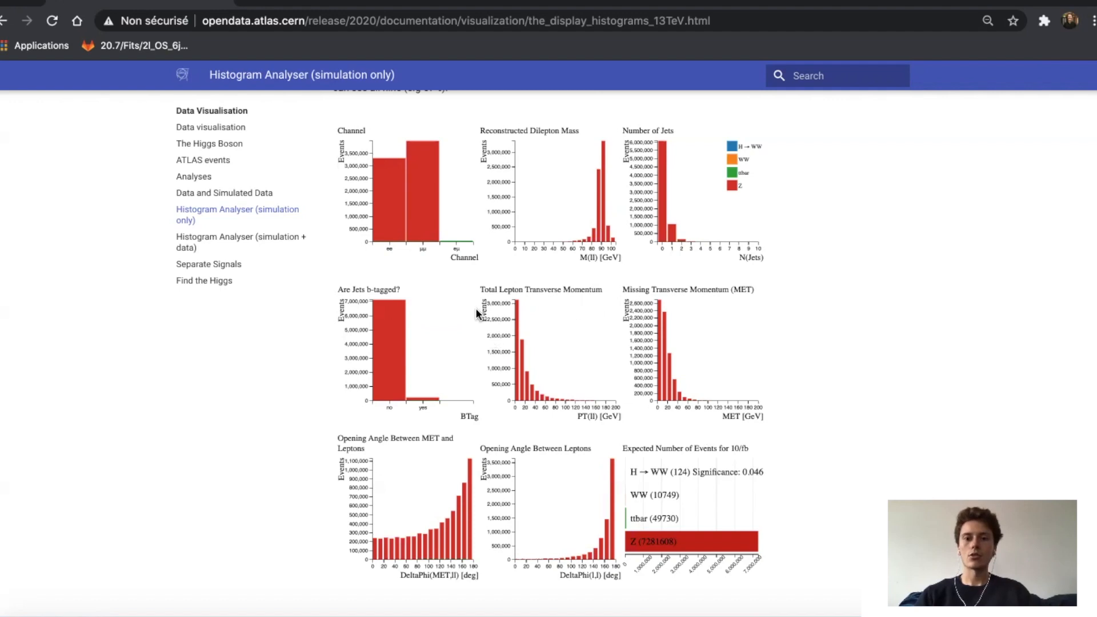
pyautogui.moveTo(460, 302)
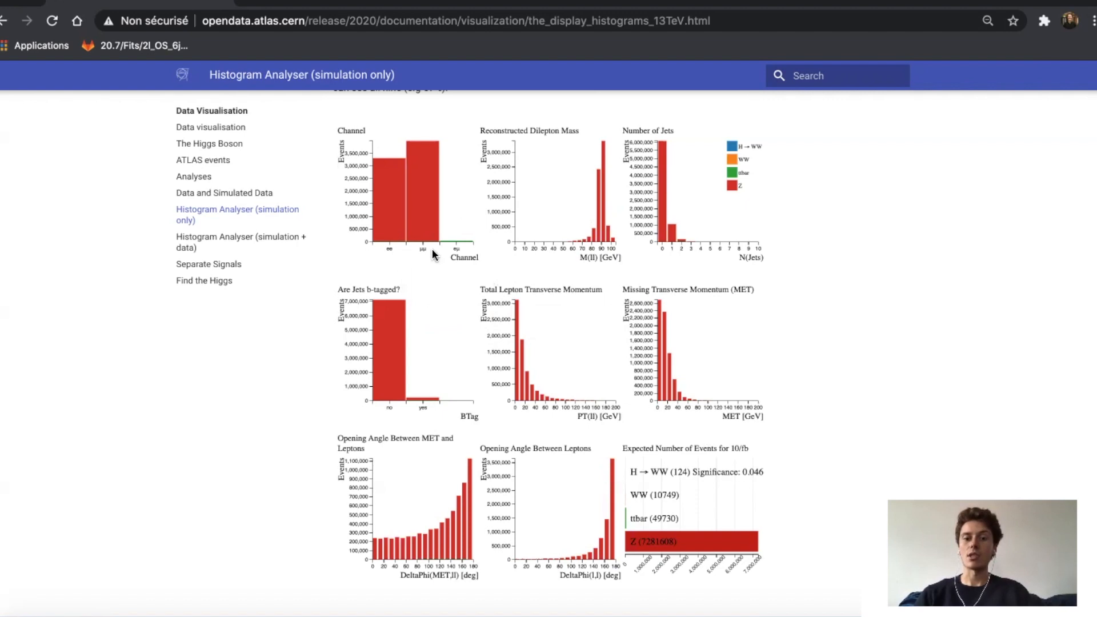
pyautogui.moveTo(430, 222); pyautogui.dragTo(480, 216)
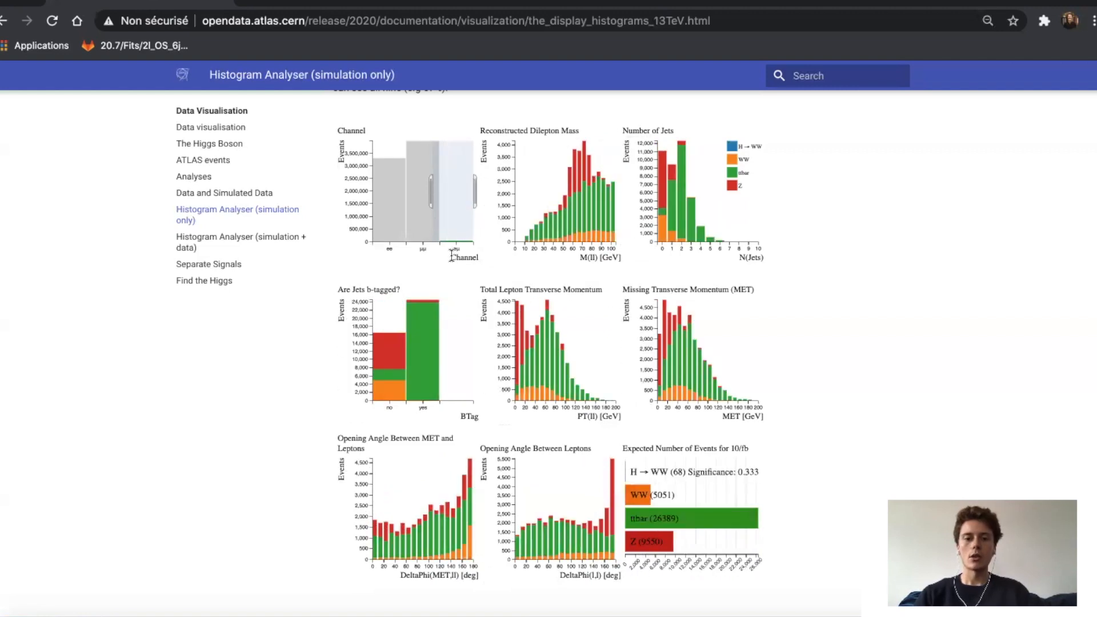
# Cut on the "Are Jets b-tagged?" histogram to keep only the "no" events.
pyautogui.moveTo(452, 256)
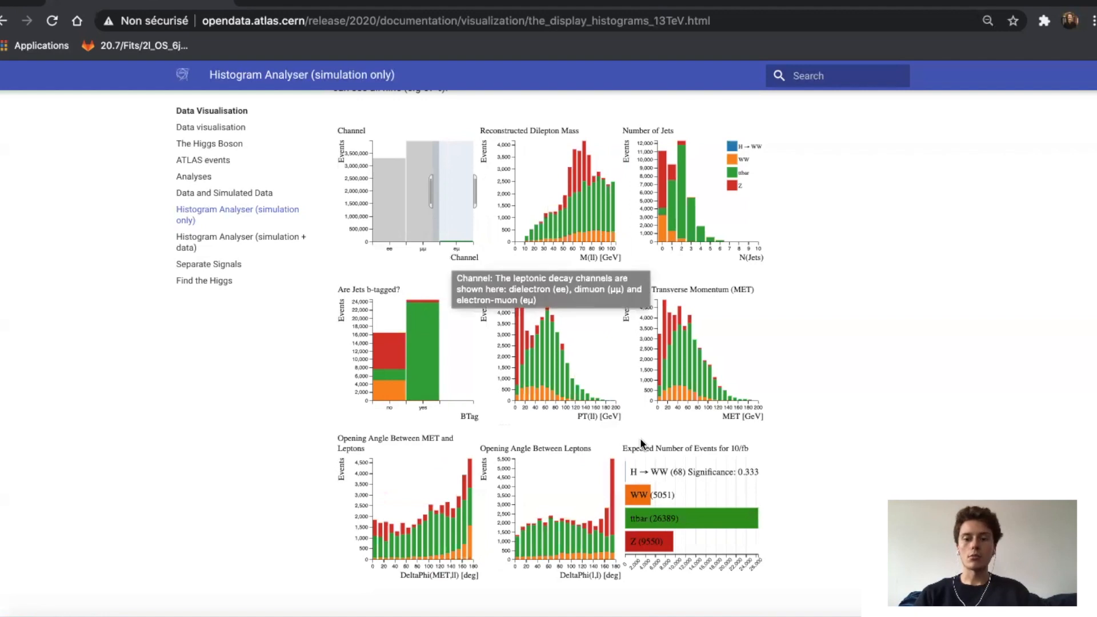
pyautogui.moveTo(740, 485)
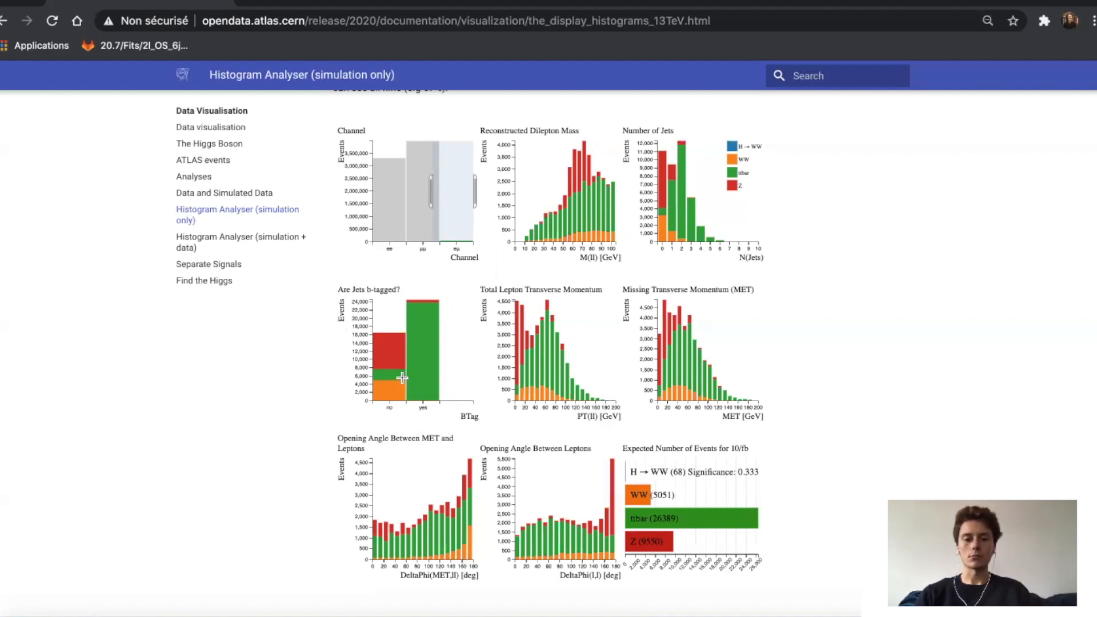
pyautogui.moveTo(402, 377); pyautogui.dragTo(371, 378)
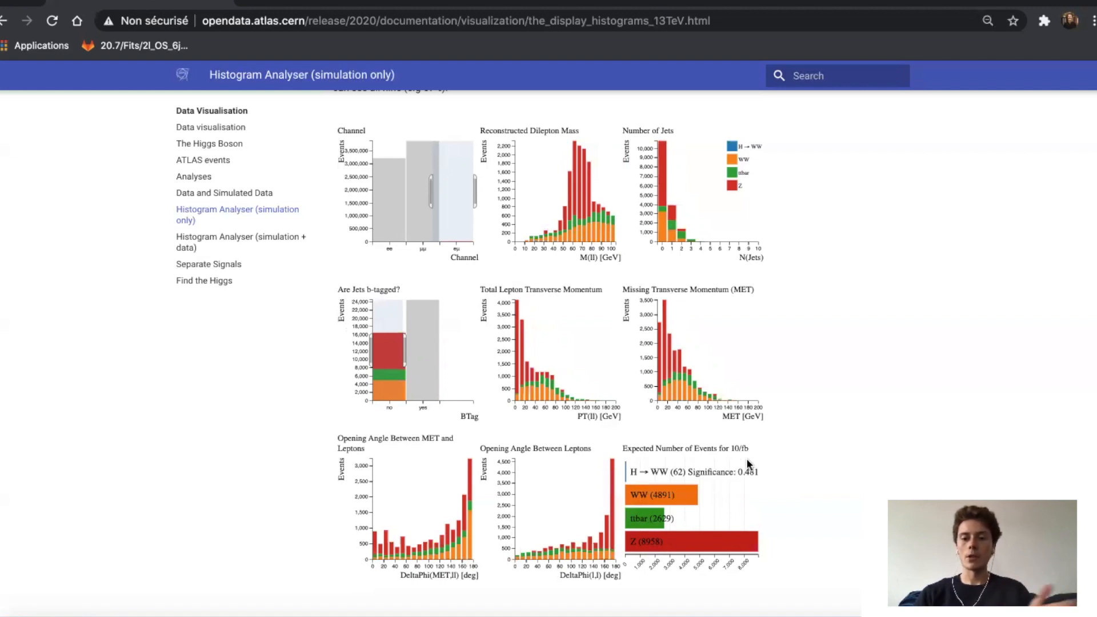
# Select the range from about 20 to 200 GeV in the Missing Transverse Momentum (MET) histogram.
pyautogui.moveTo(667, 385)
pyautogui.moveTo(667, 385); pyautogui.dragTo(780, 376)
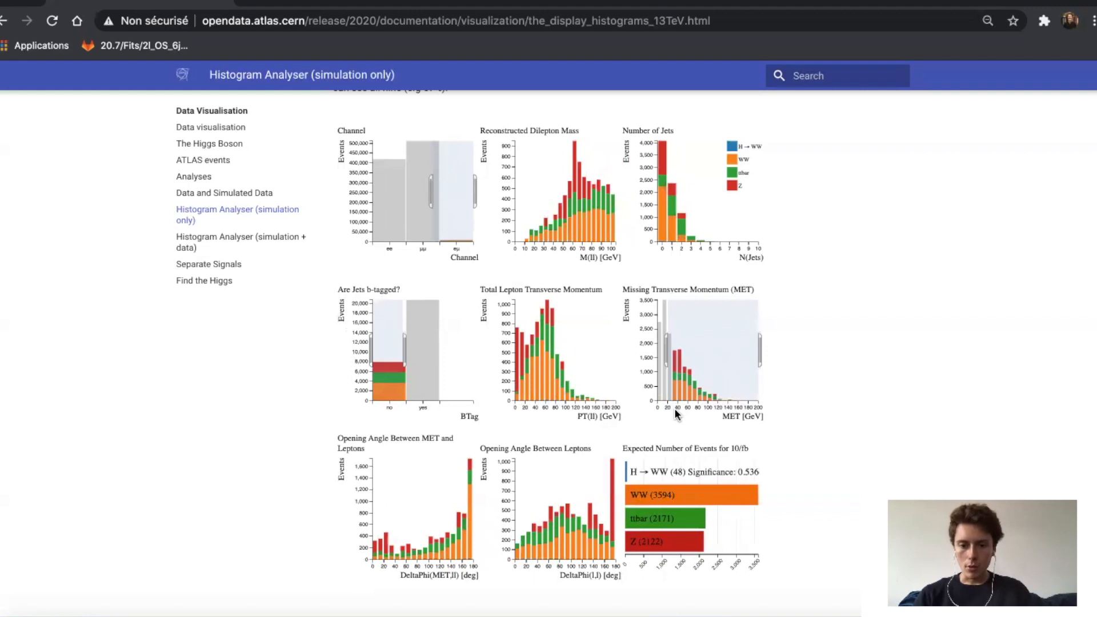
pyautogui.moveTo(677, 410)
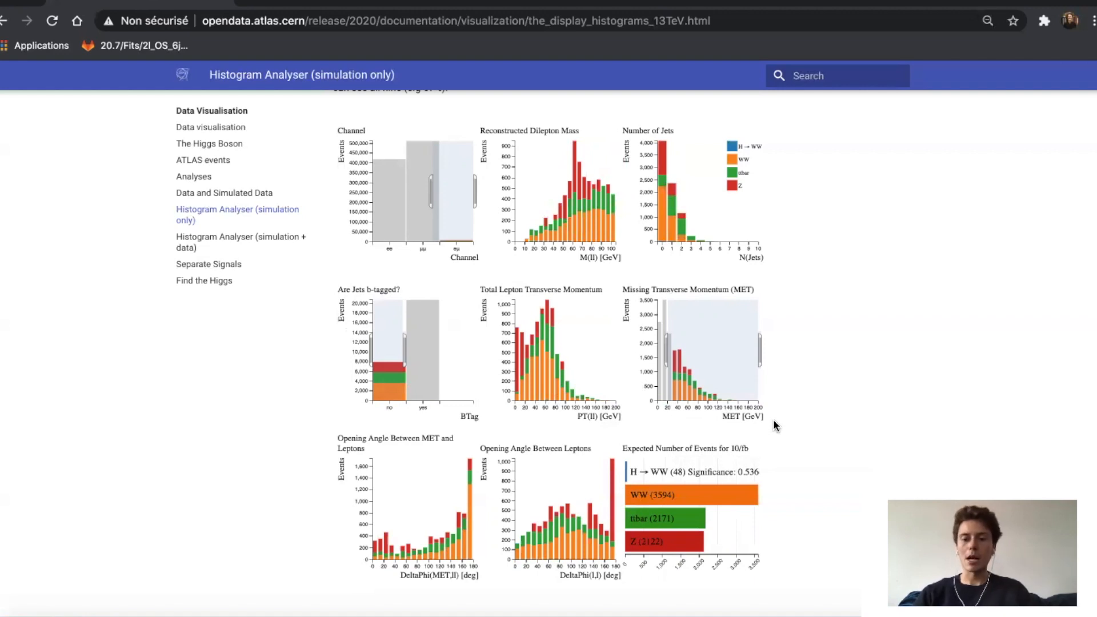
# Clear the selection on the Channel histogram, leaving the b-tag and MET cuts in place.
pyautogui.scroll(-1, 774, 426)
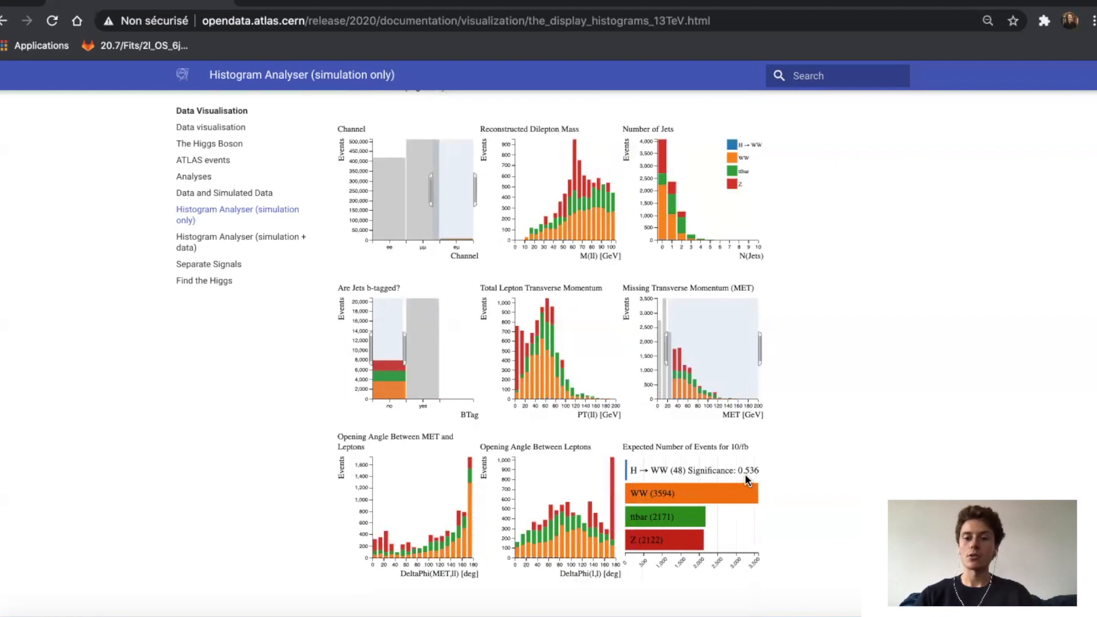
pyautogui.moveTo(747, 479)
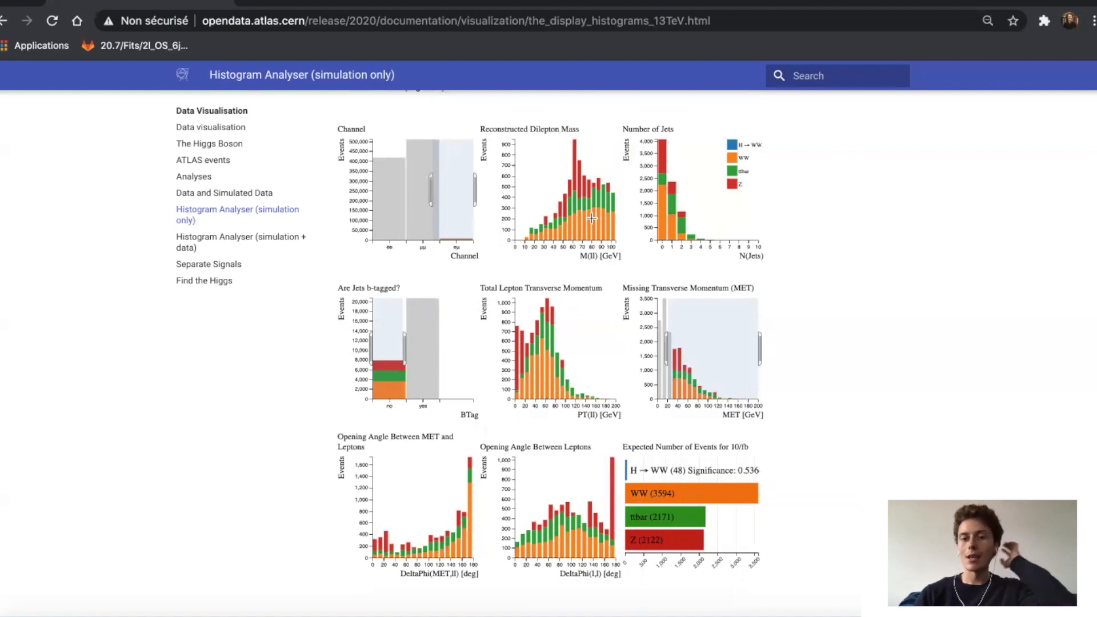
pyautogui.moveTo(592, 218)
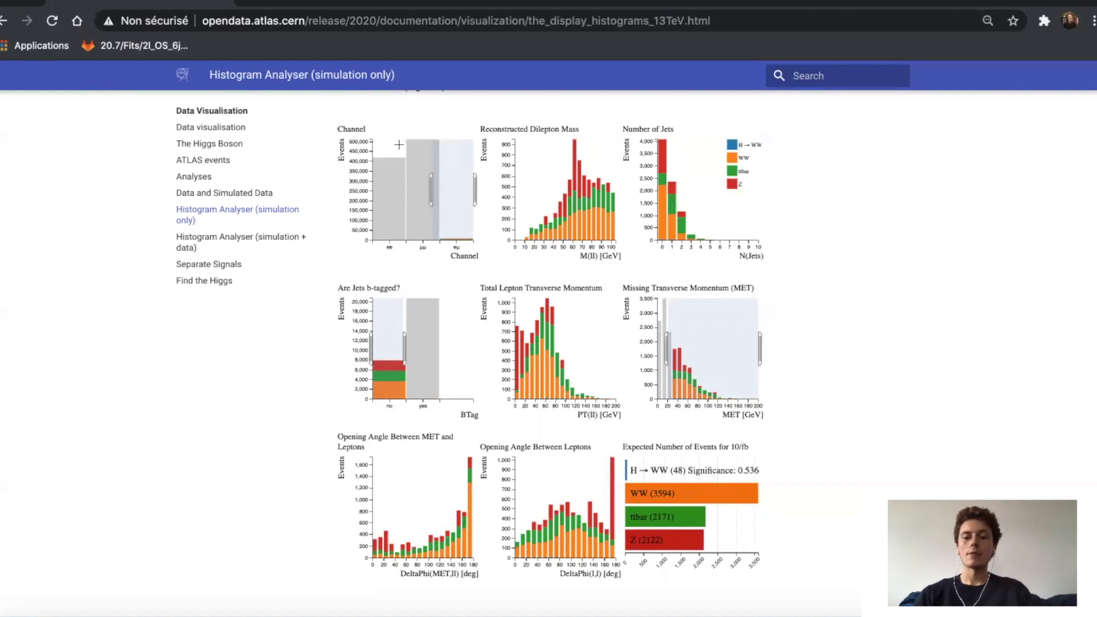
pyautogui.moveTo(397, 145)
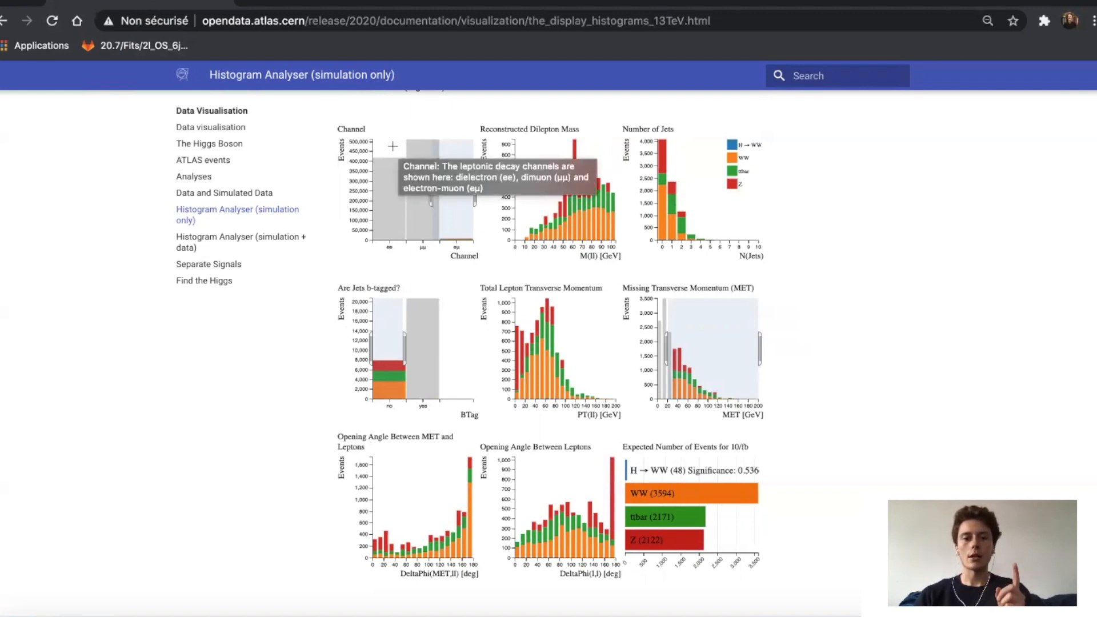
pyautogui.click(393, 147)
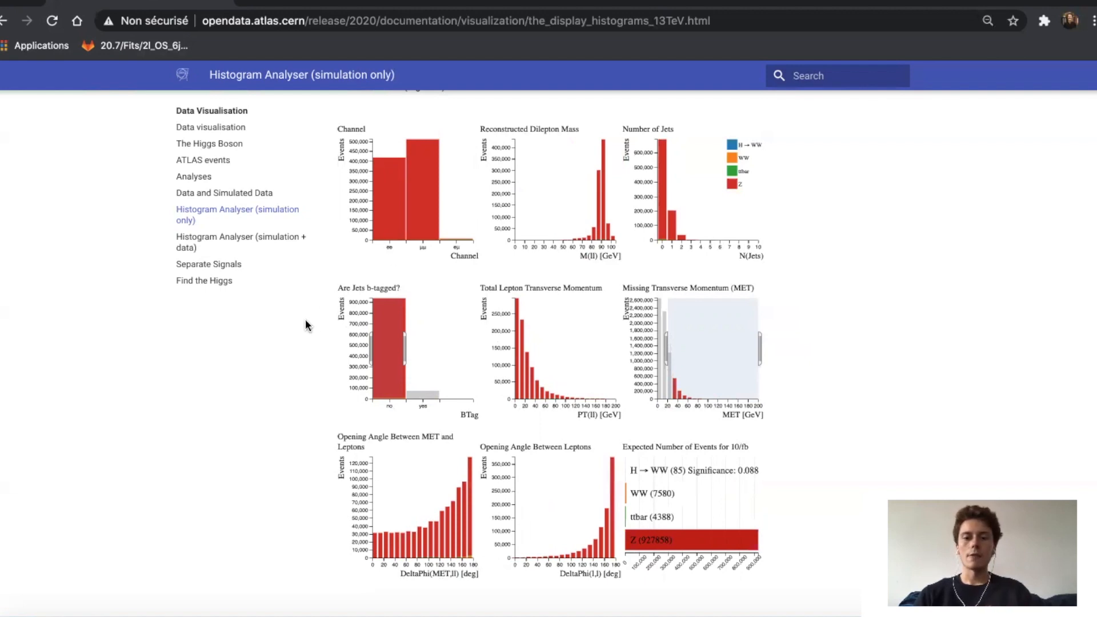
# Review the explanations of expected events, significance, Channel and Reconstructed Dilepton Mass, and return to the histograms.
pyautogui.scroll(-5, 305, 324)
pyautogui.scroll(-3, 305, 320)
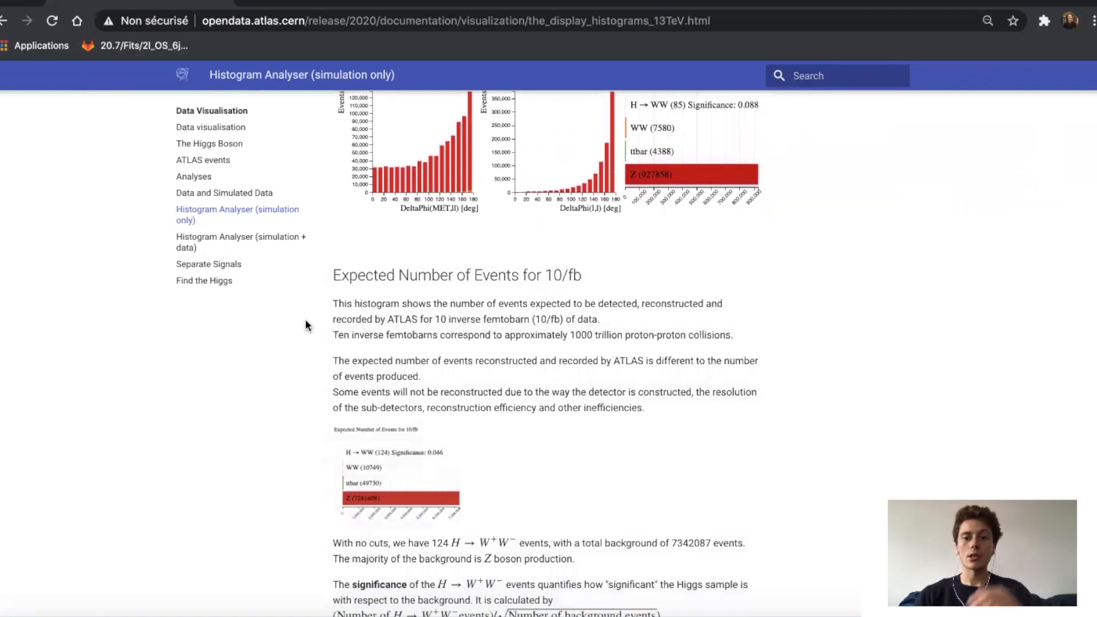
pyautogui.scroll(-5, 306, 320)
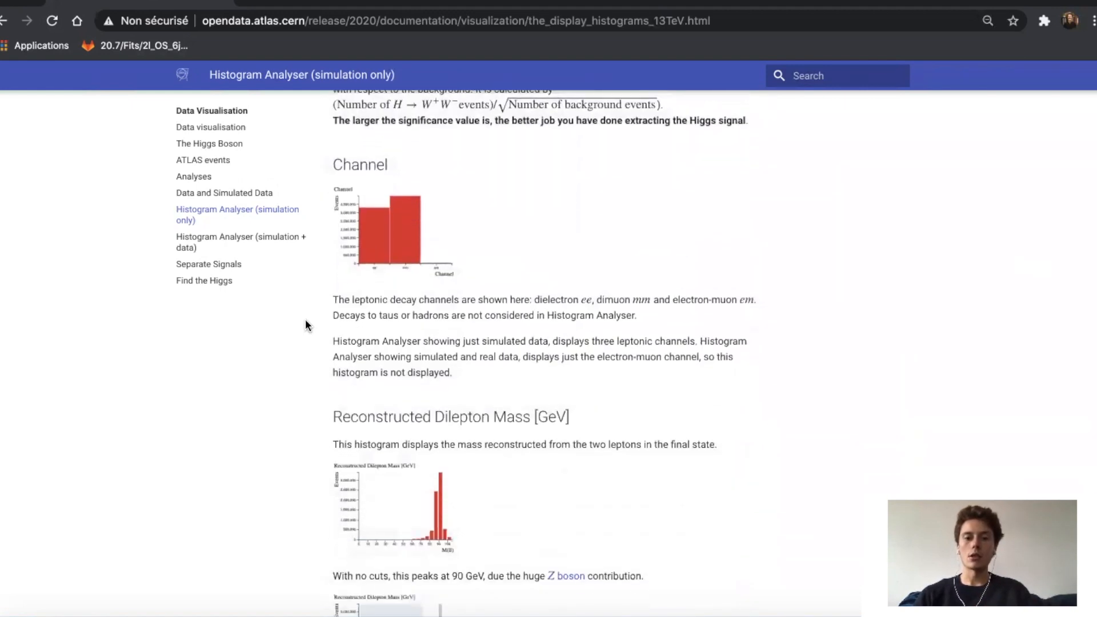
pyautogui.scroll(5, 305, 320)
pyautogui.scroll(10, 305, 320)
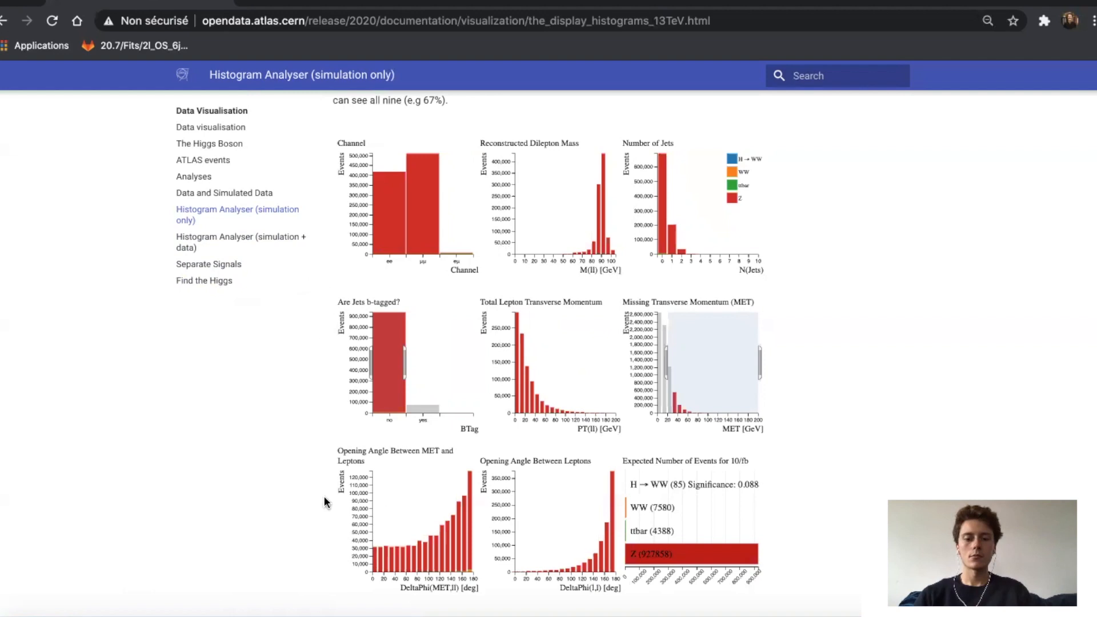
pyautogui.click(306, 609)
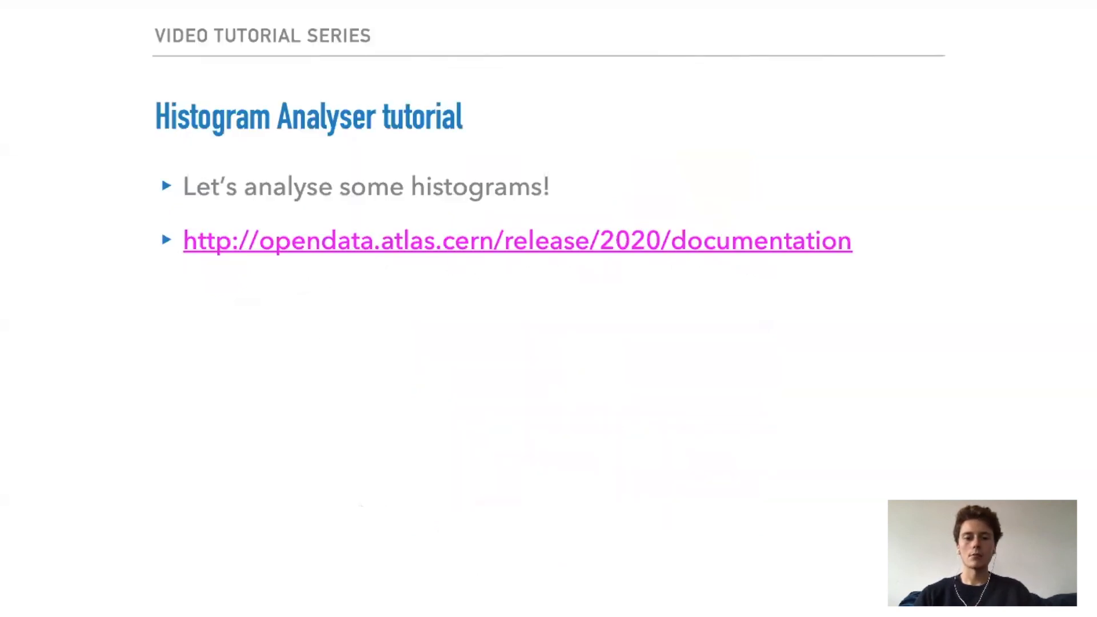
pyautogui.press('Right')
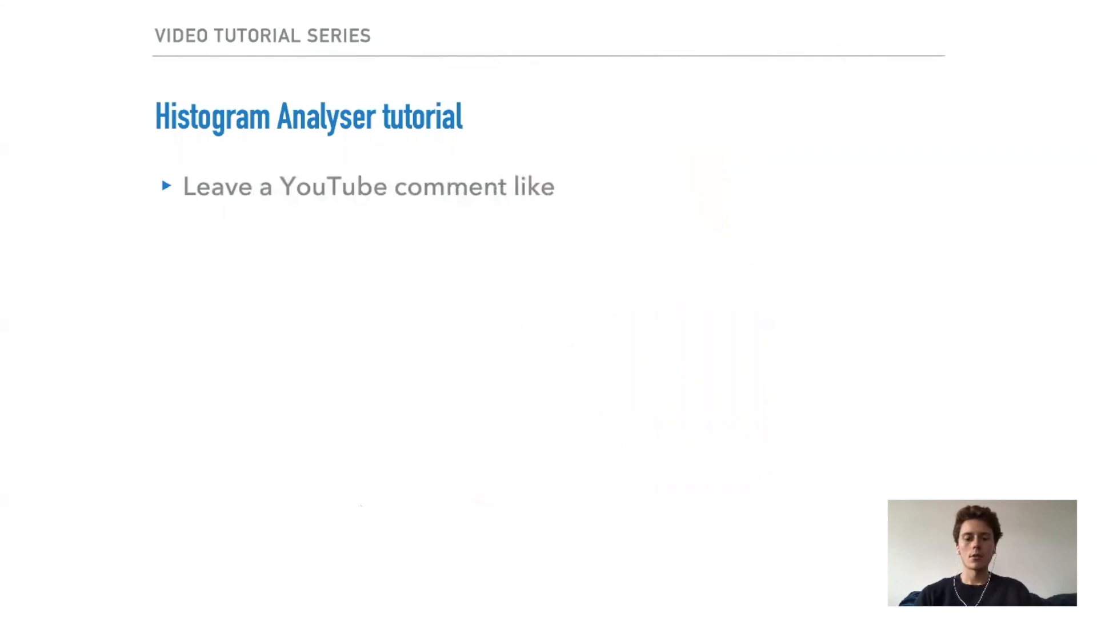
pyautogui.press('Right')
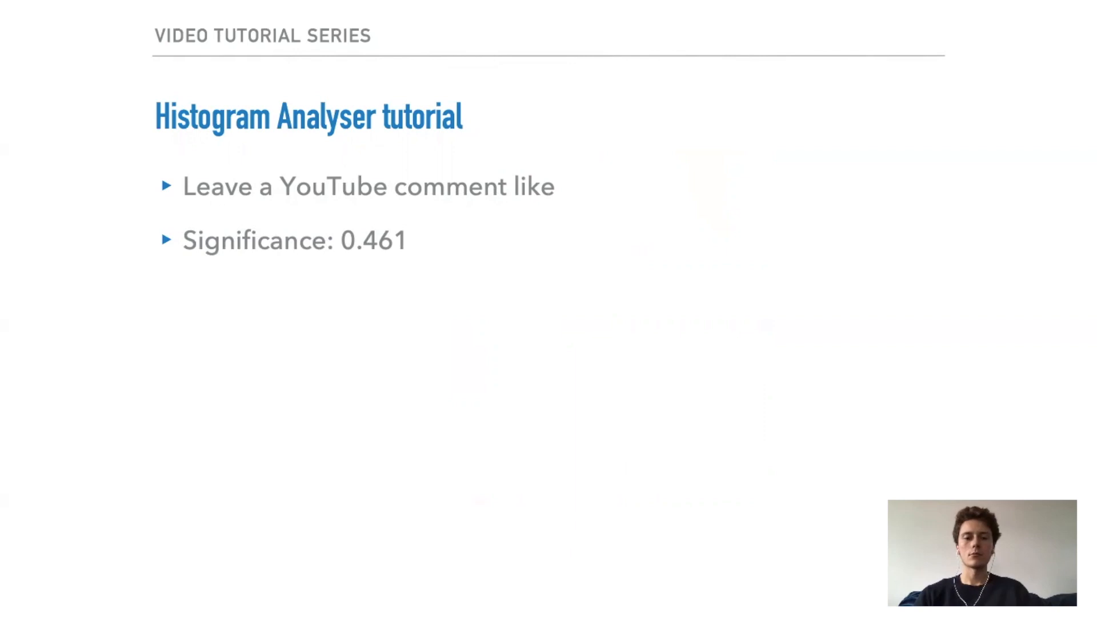
pyautogui.press('Right')
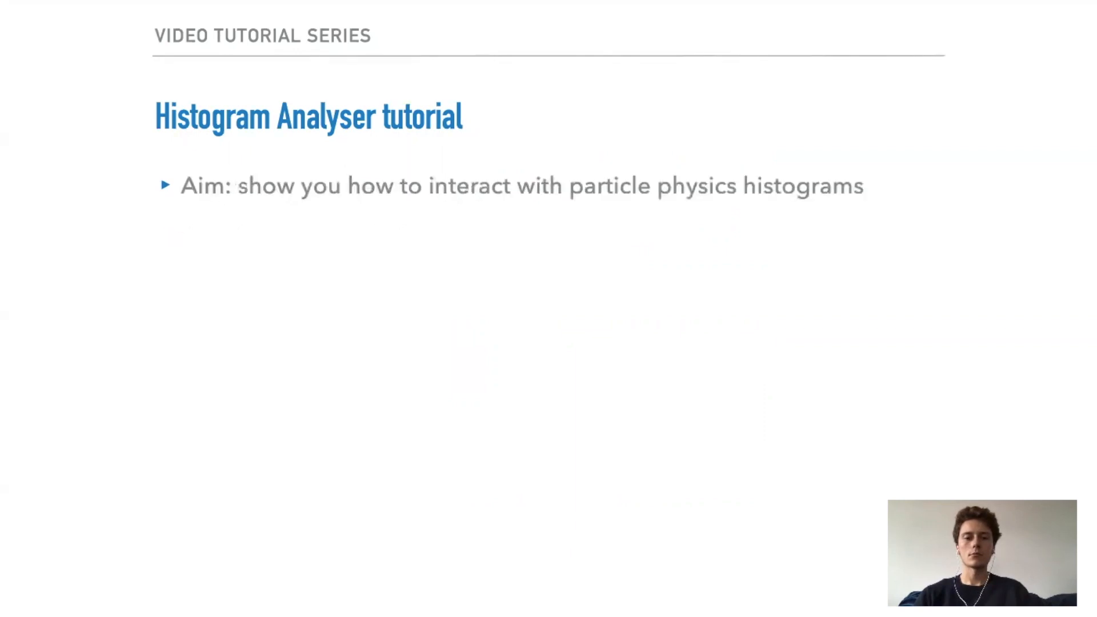